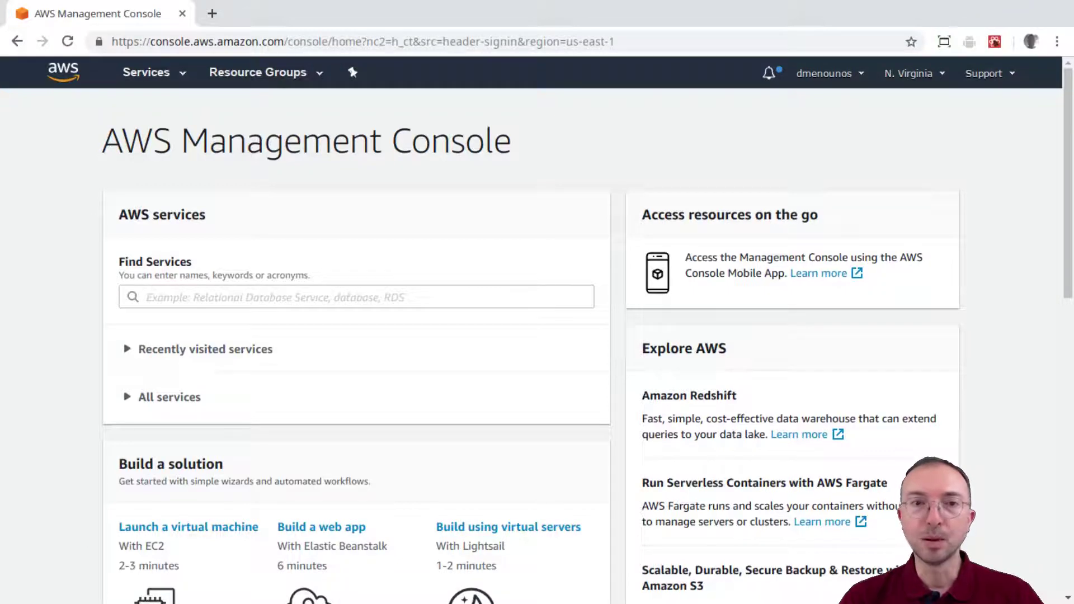
# Step: Search the AWS services for ec2 and open the EC2 instances page
pyautogui.click(167, 79)
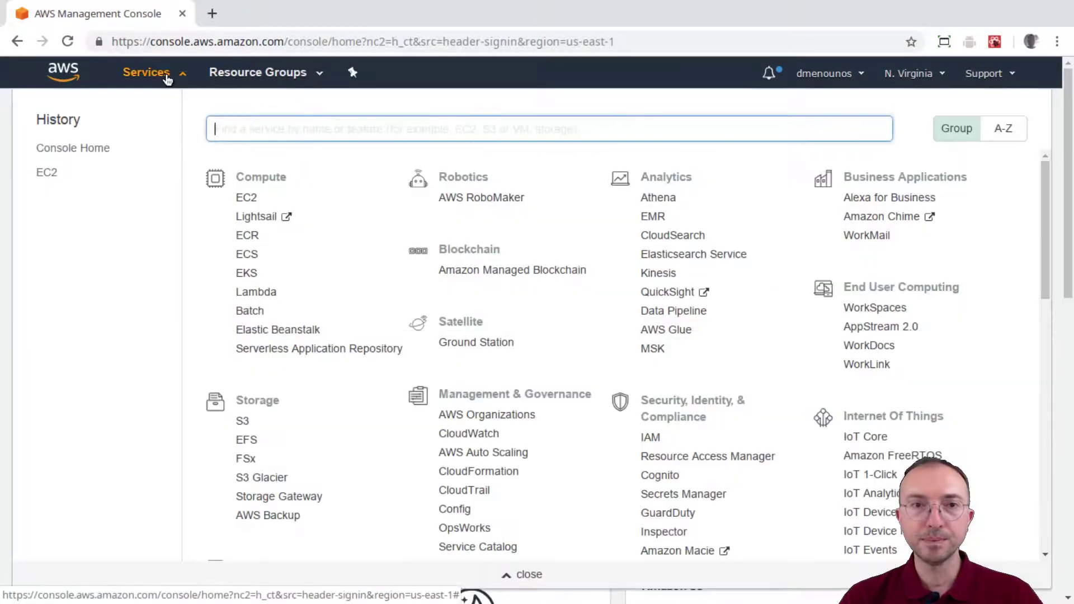
pyautogui.click(167, 78)
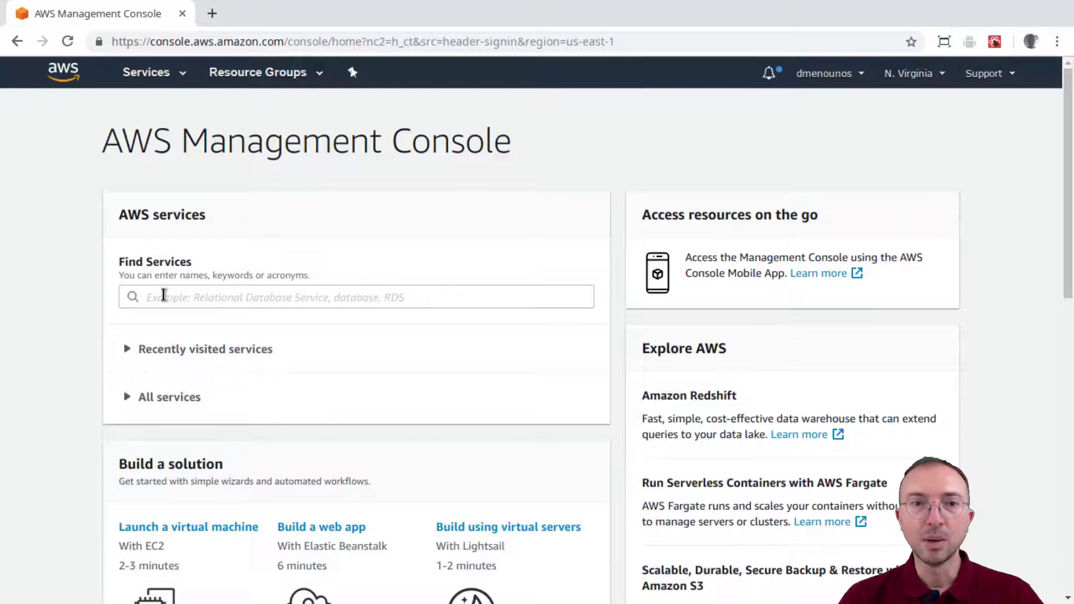
pyautogui.click(192, 295)
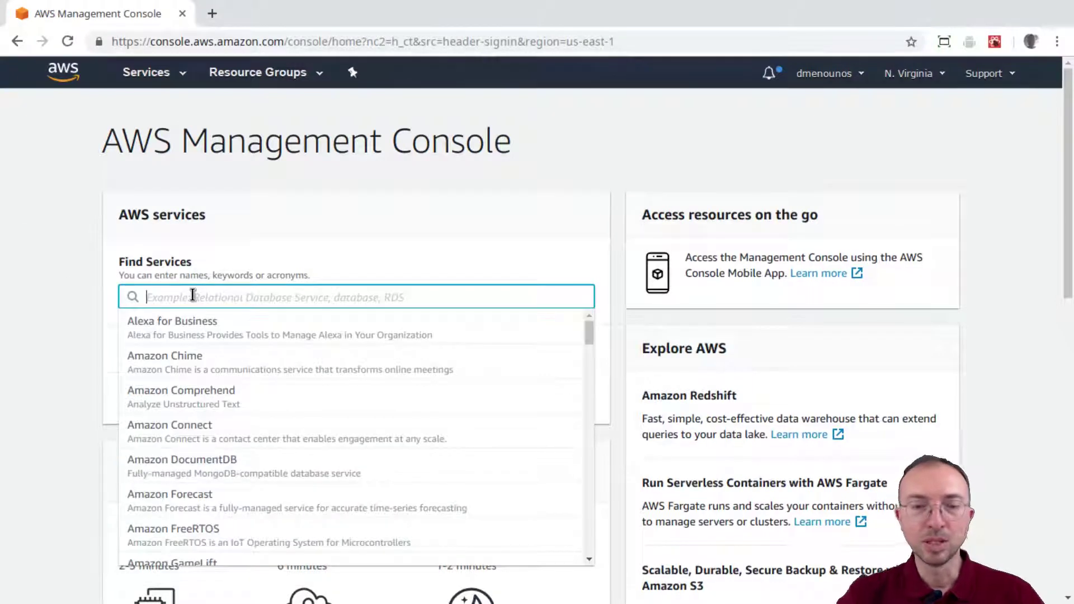
pyautogui.write('ec2')
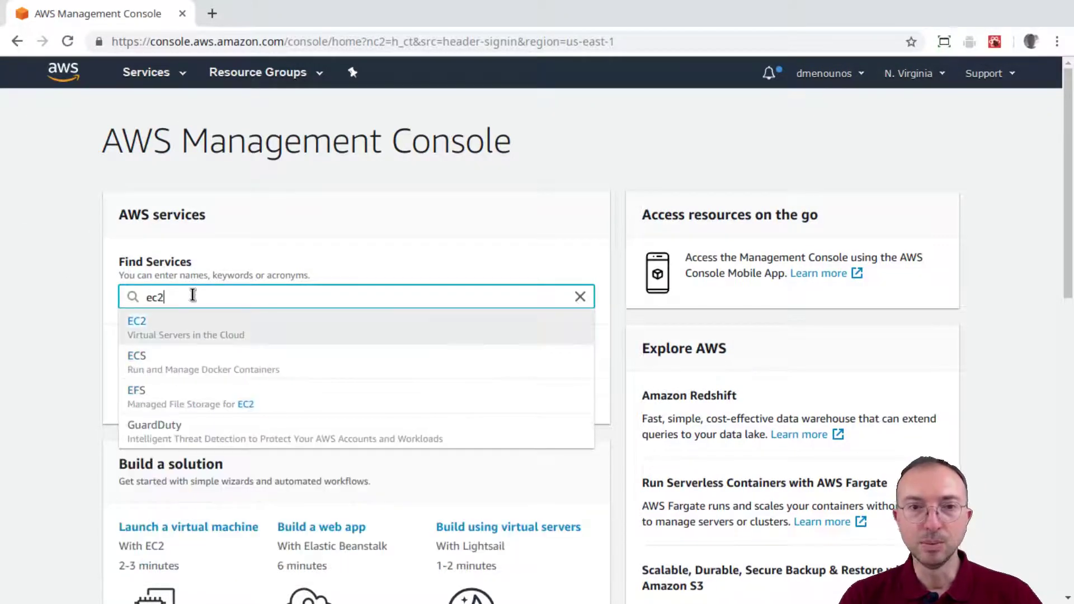
pyautogui.click(141, 334)
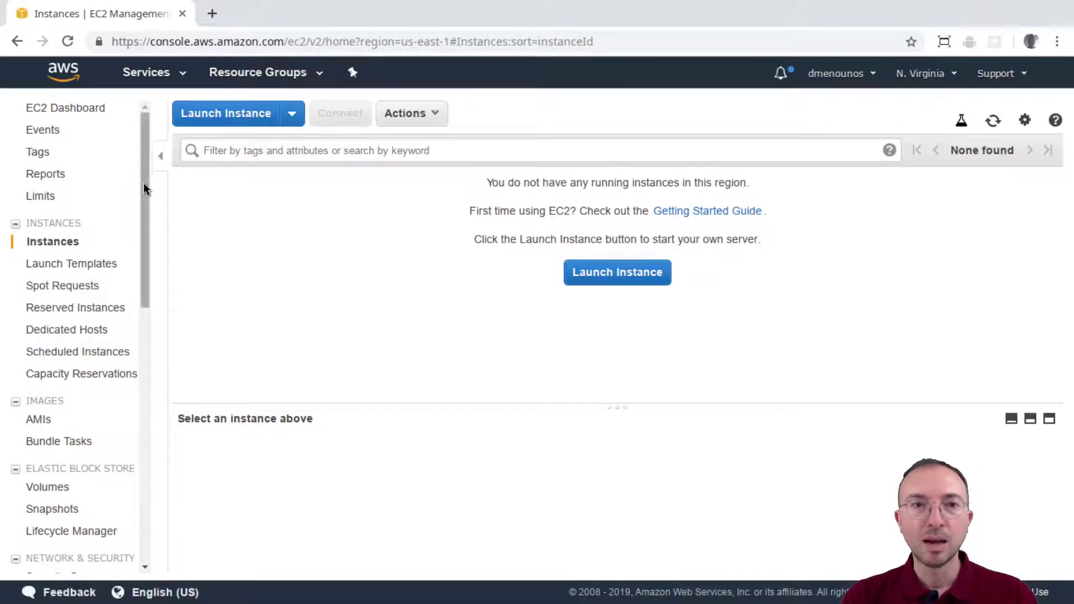
# Step: Start launching a new instance and select the 64-bit (x86) Ubuntu Server 18.04 LTS (HVM), SSD Volume Type image
pyautogui.moveTo(143, 182); pyautogui.dragTo(143, 236)
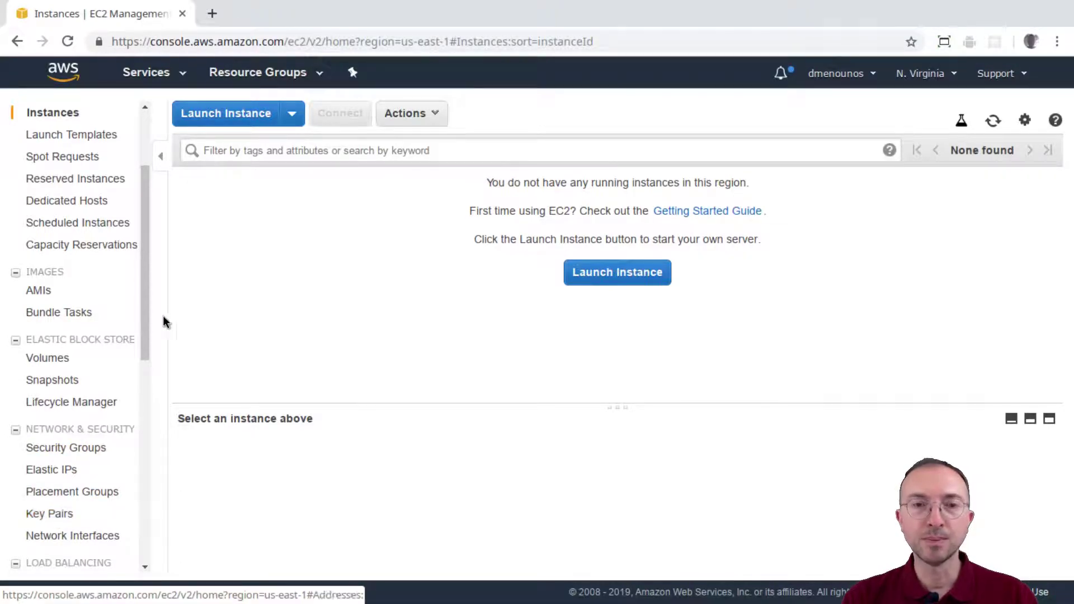
pyautogui.moveTo(142, 304); pyautogui.dragTo(163, 196)
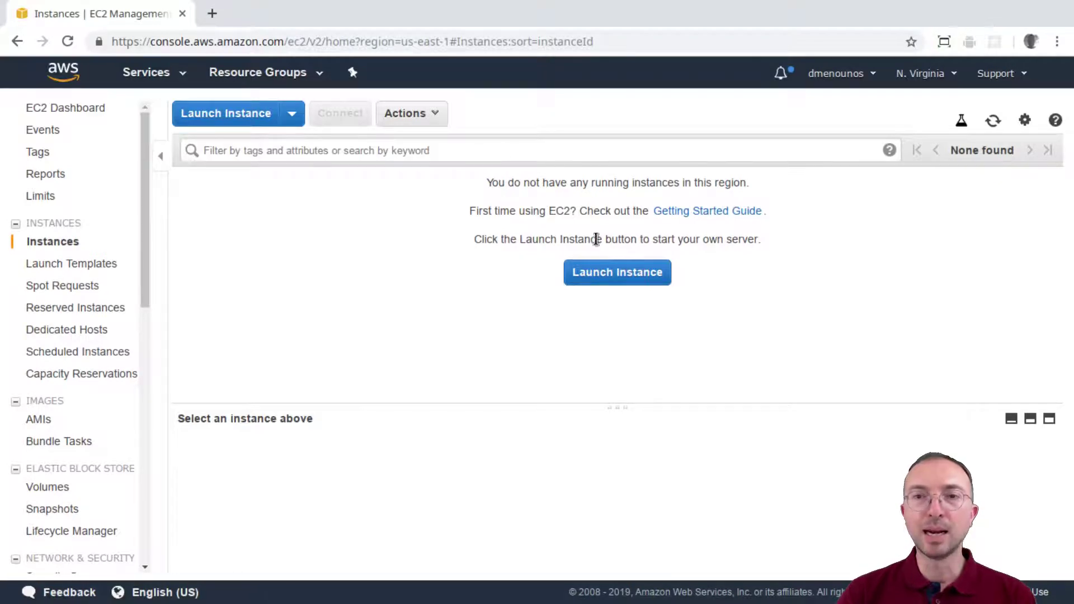
pyautogui.click(606, 274)
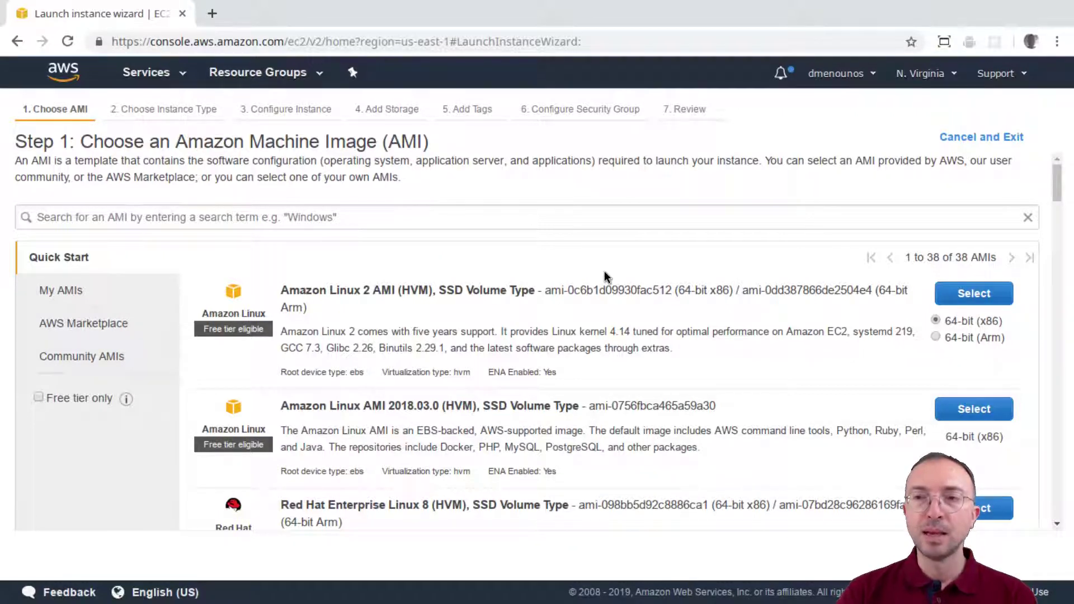
pyautogui.moveTo(1056, 186); pyautogui.dragTo(1061, 217)
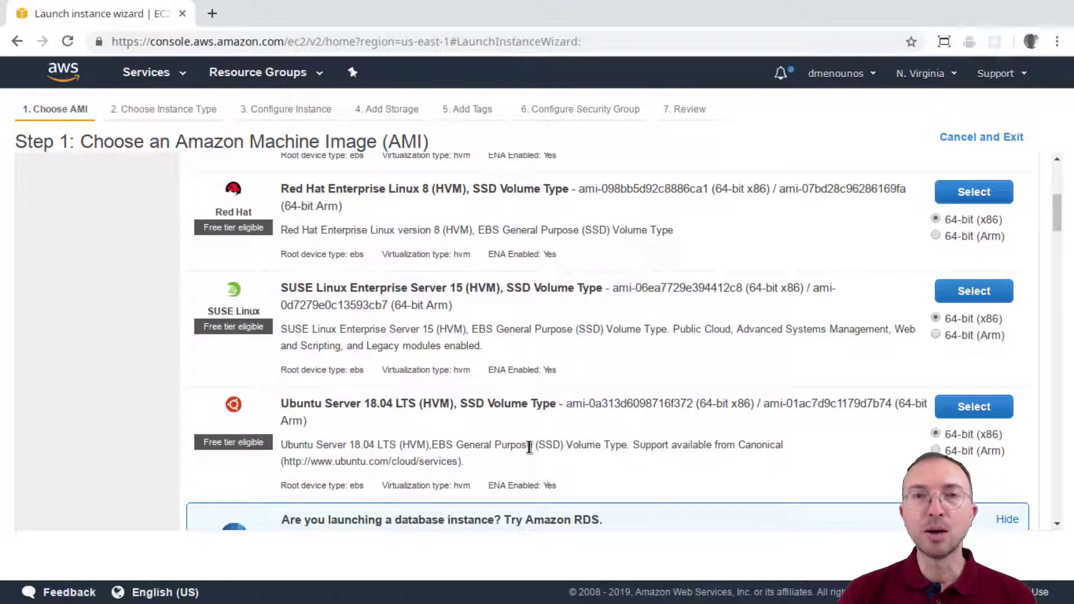
pyautogui.moveTo(1057, 222); pyautogui.dragTo(1058, 266)
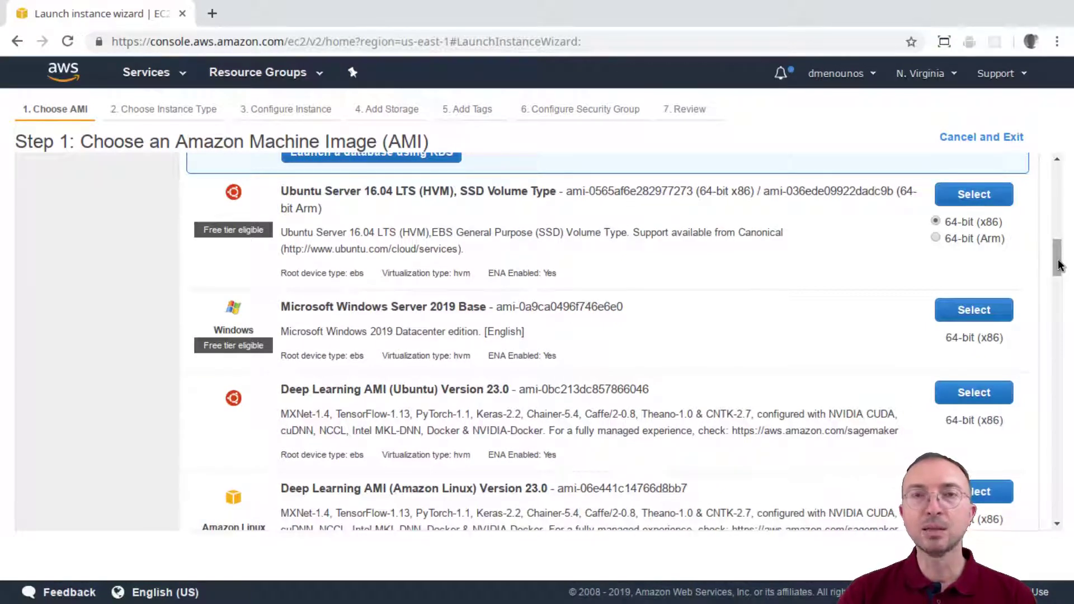
pyautogui.scroll(9, 734, 246)
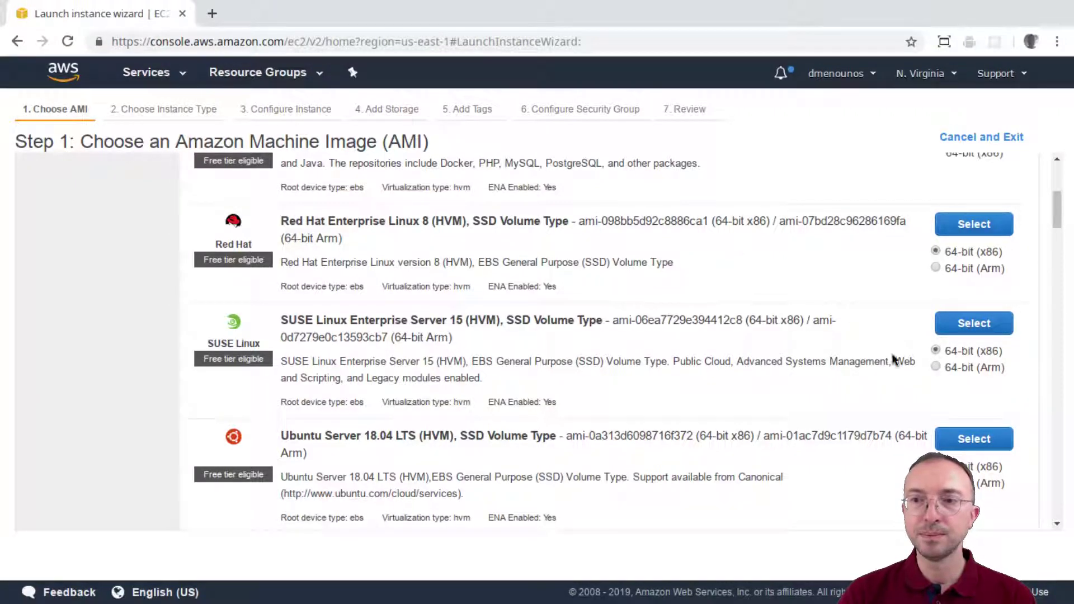
pyautogui.click(974, 441)
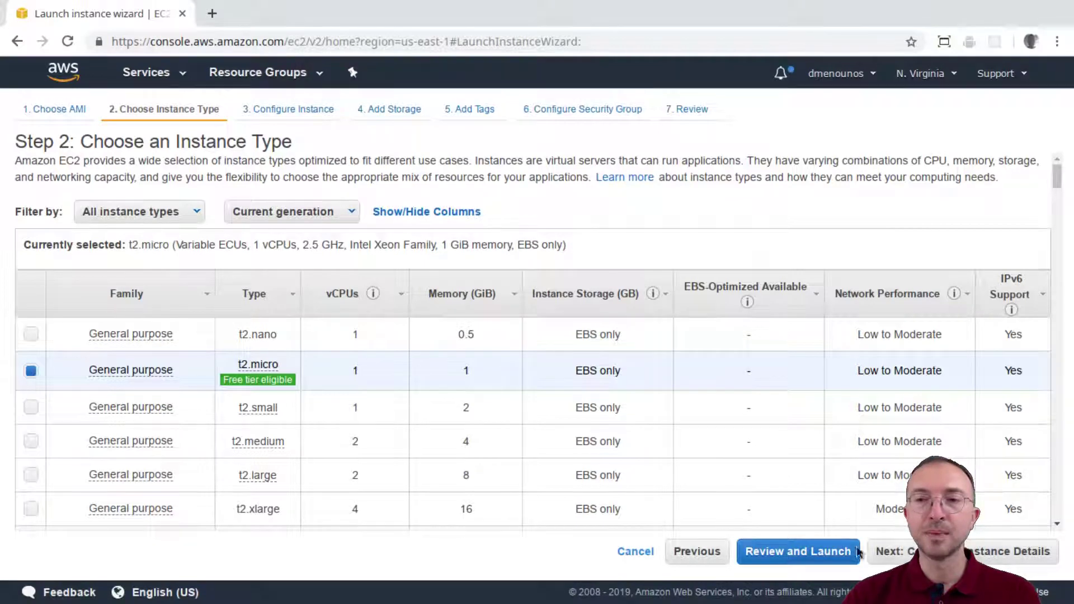
# Step: Accept the t2.micro instance type, review the launch details and proceed to the key pair selection
pyautogui.click(791, 560)
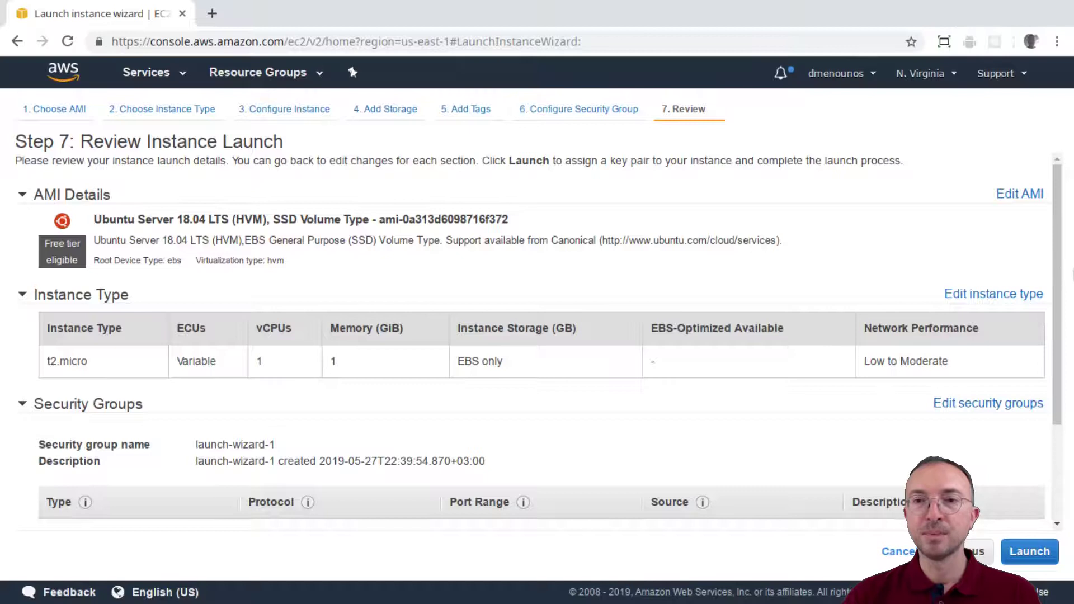
pyautogui.moveTo(1058, 251); pyautogui.dragTo(1057, 309)
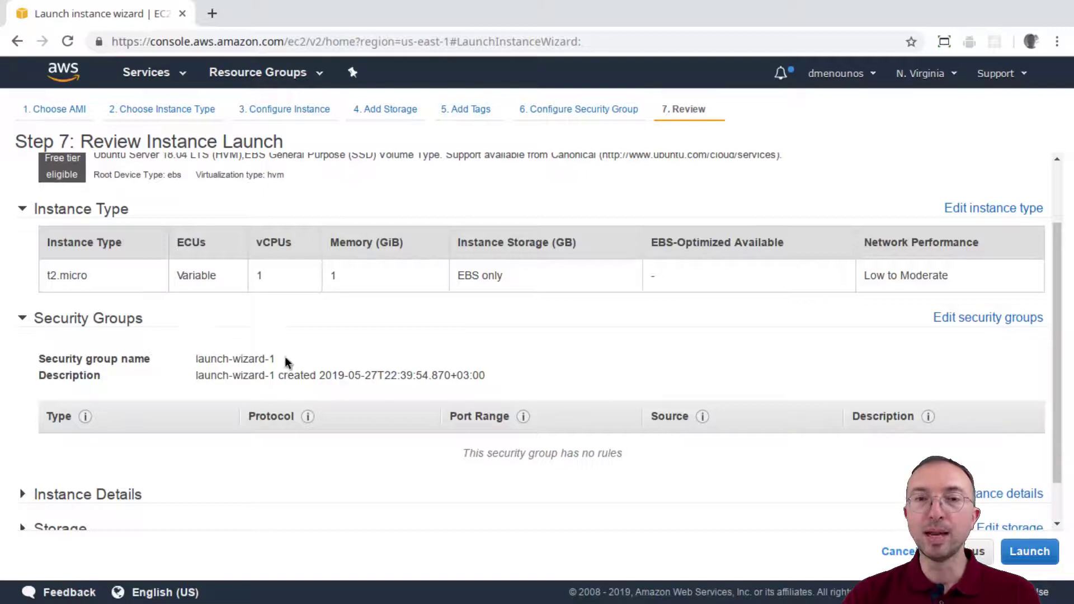
pyautogui.click(1026, 558)
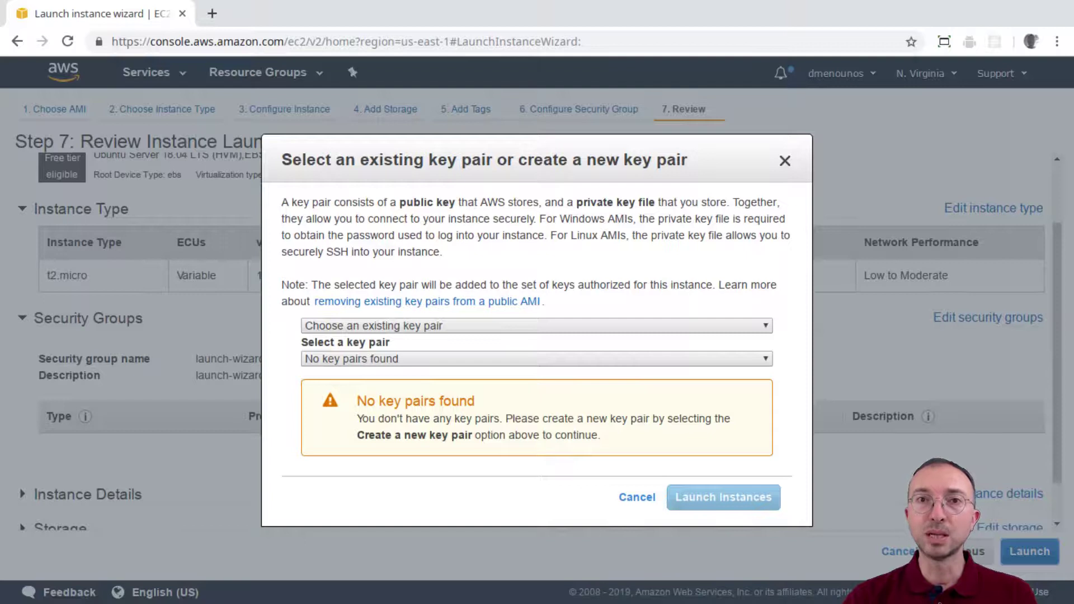
# Step: Create a new key pair named 20190527 and download its private key file
pyautogui.click(537, 326)
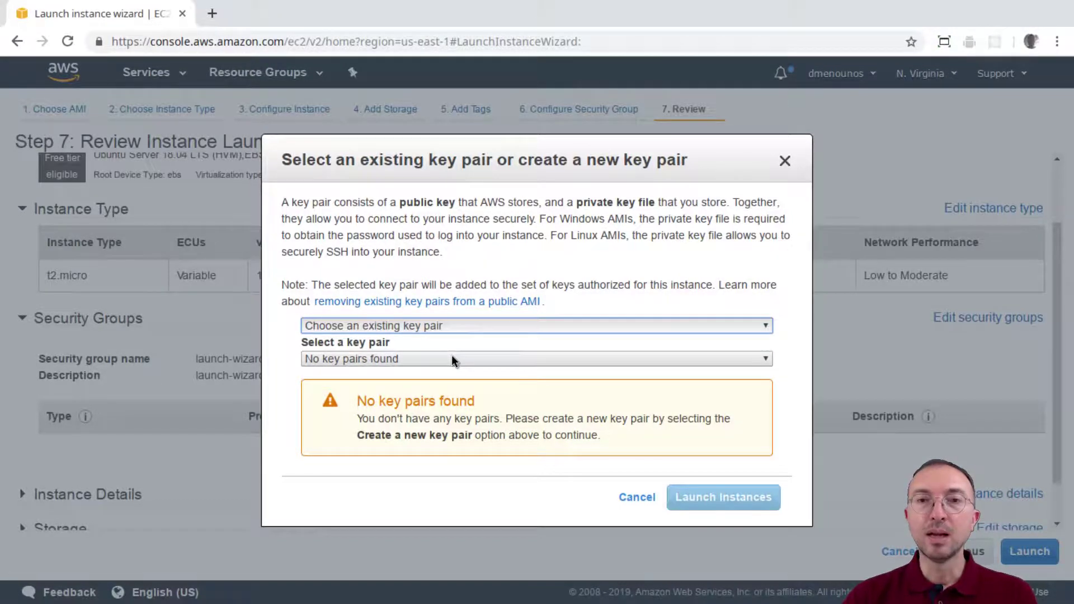
pyautogui.press('Down')
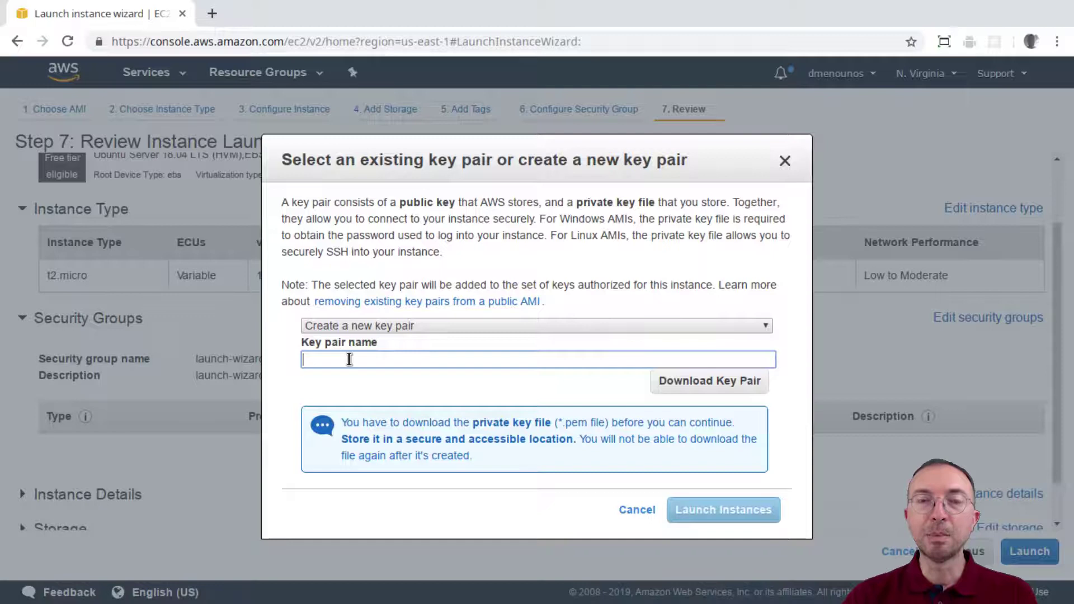
pyautogui.write('201')
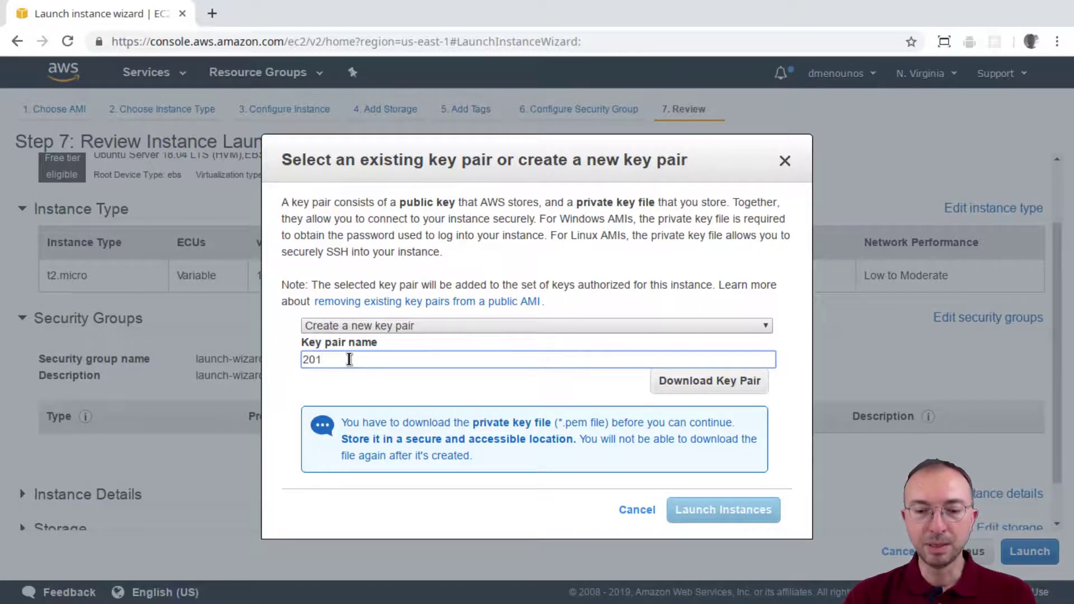
pyautogui.write('9052')
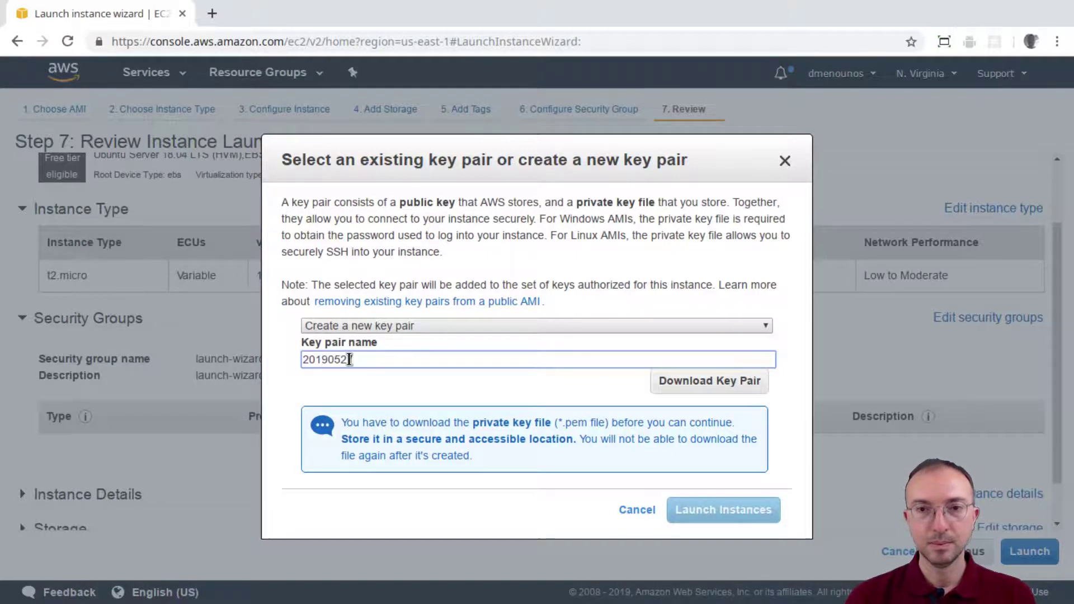
pyautogui.write('7')
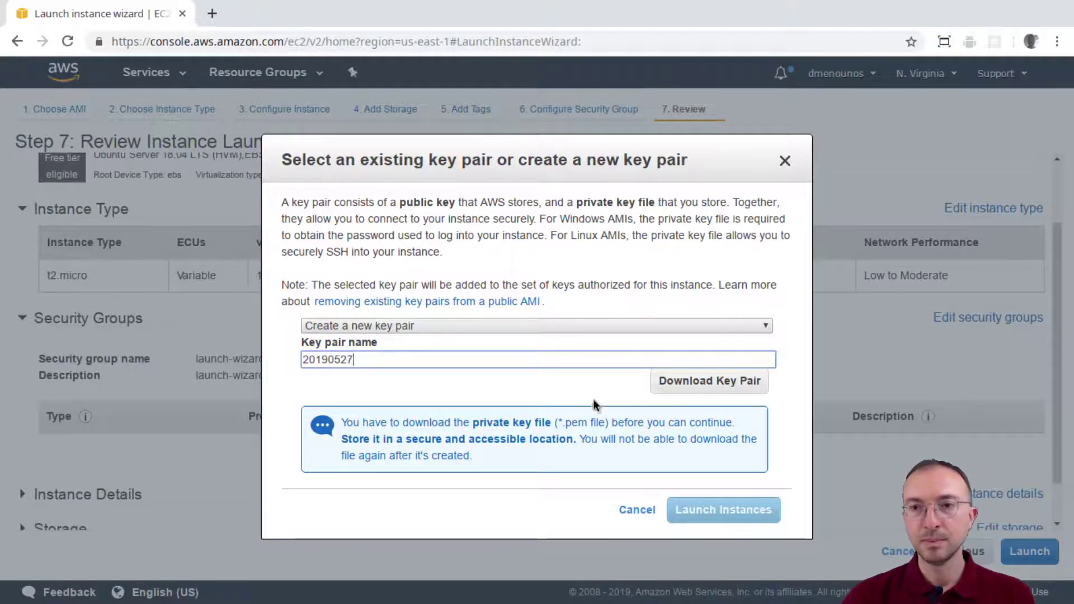
pyautogui.click(657, 392)
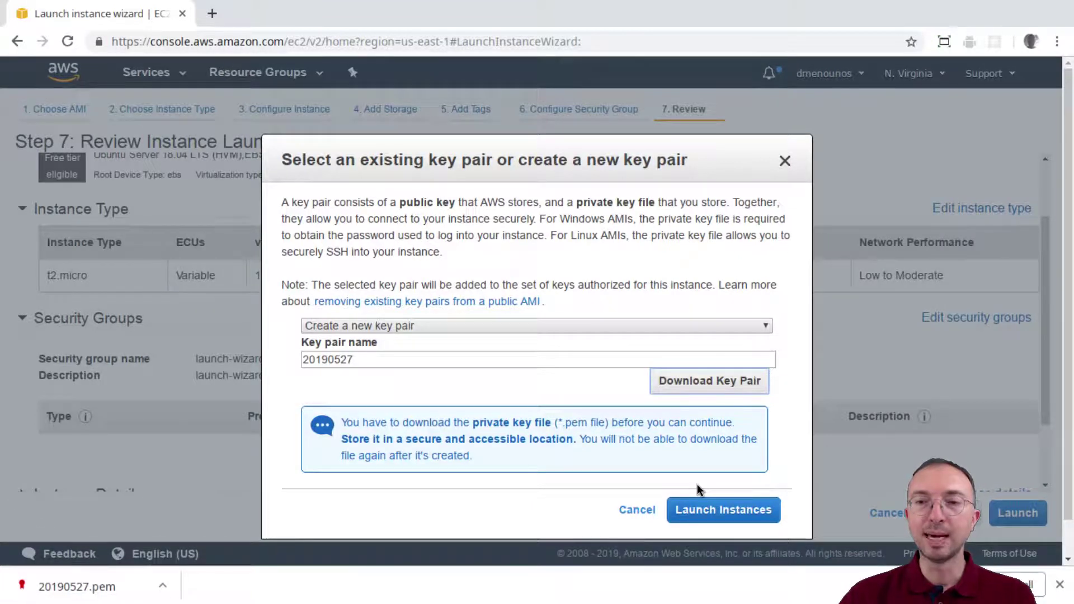
# Step: Launch the instance with the new key pair and show its launch log
pyautogui.click(722, 521)
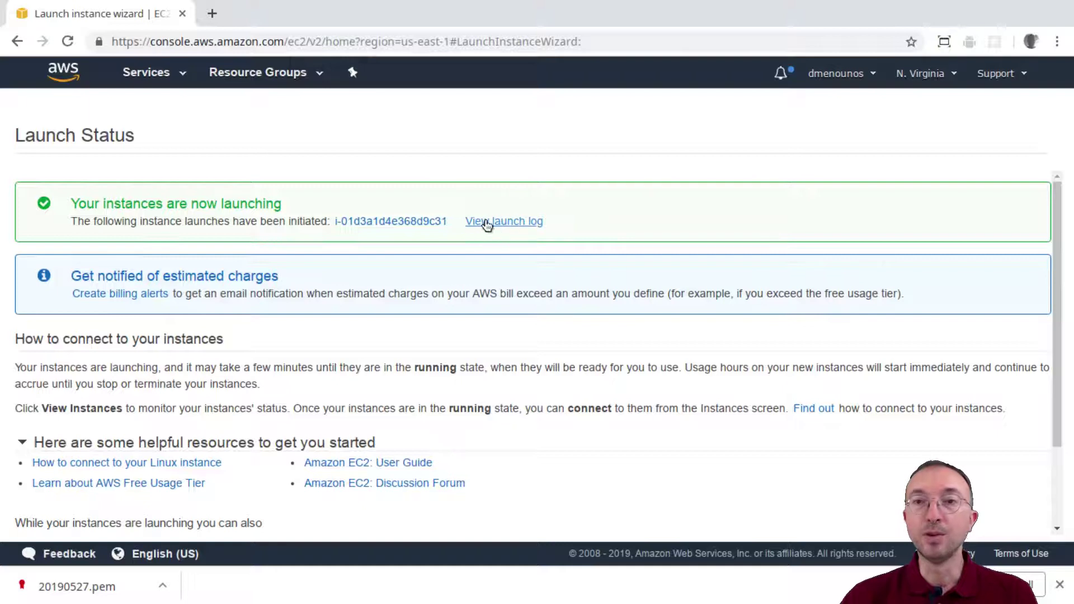
pyautogui.click(527, 224)
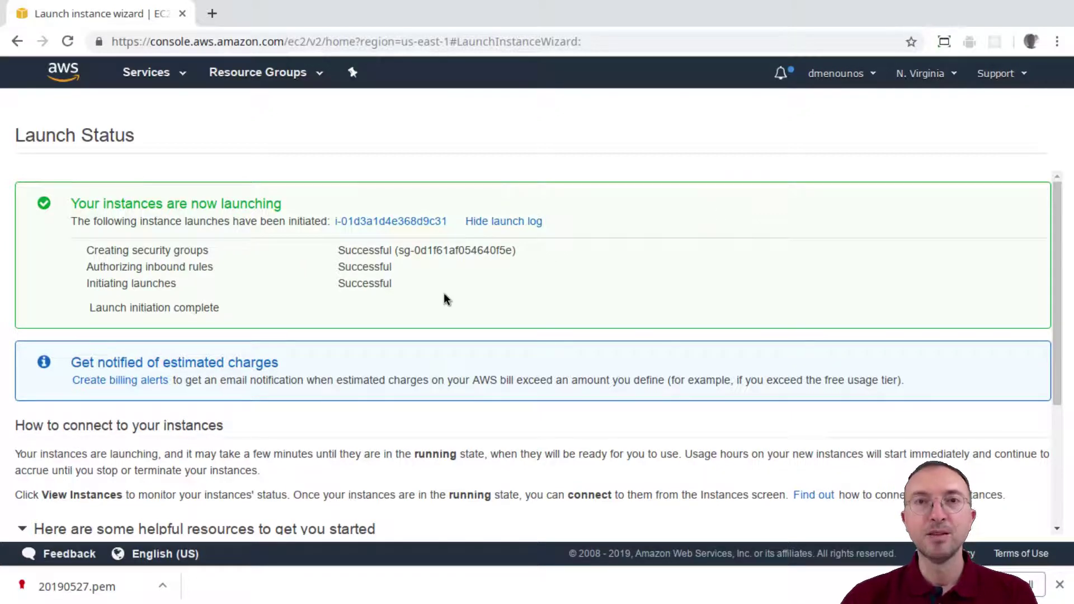
pyautogui.scroll(-3, 444, 293)
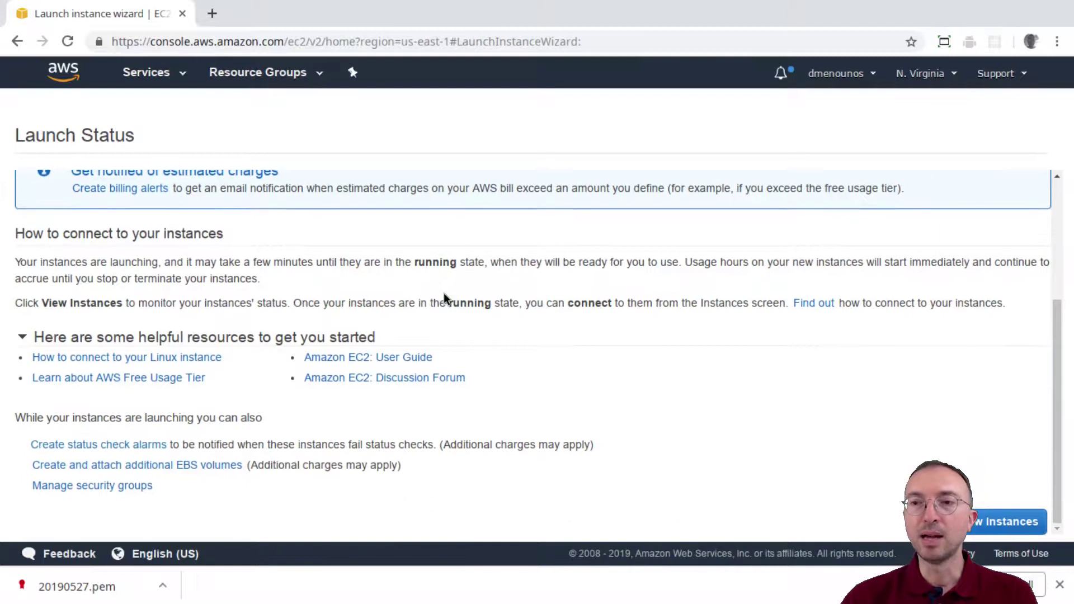
# Step: Open the instances list and copy the new instance's IPv4 public IP address
pyautogui.click(982, 526)
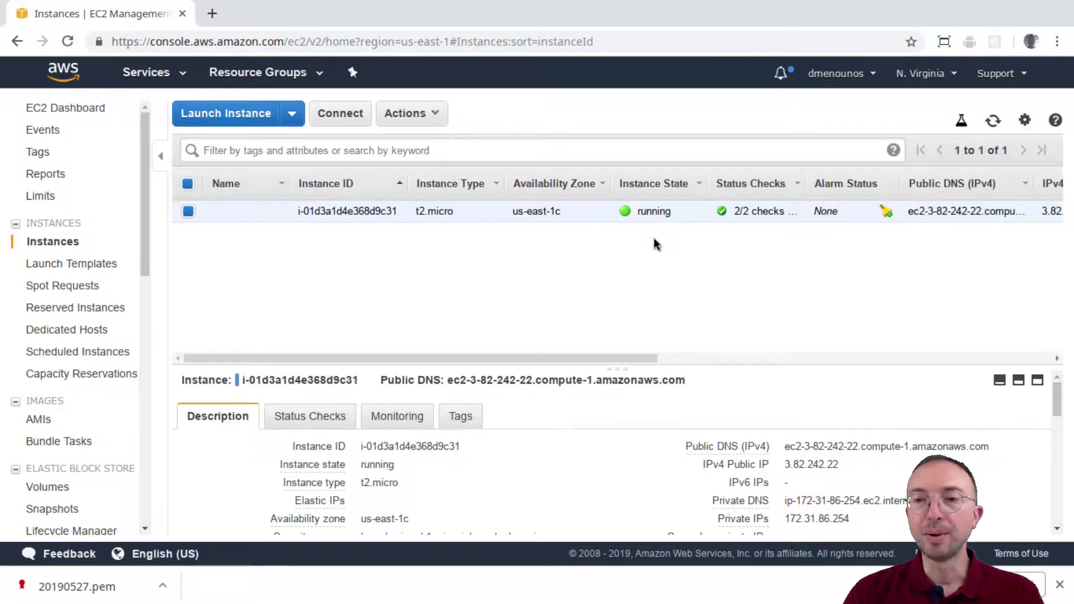
pyautogui.click(849, 465)
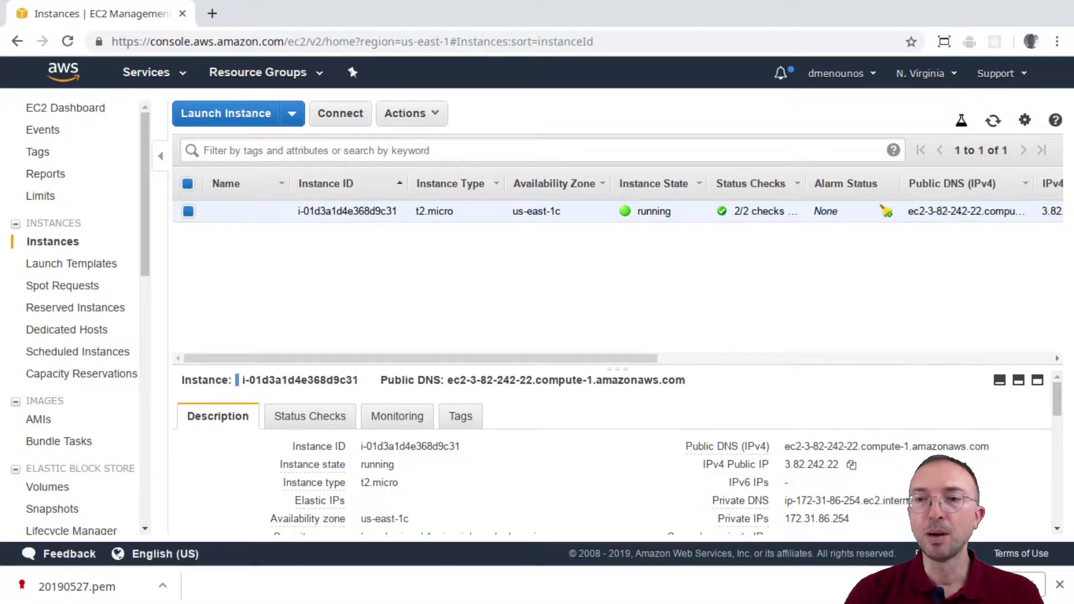
pyautogui.click(851, 466)
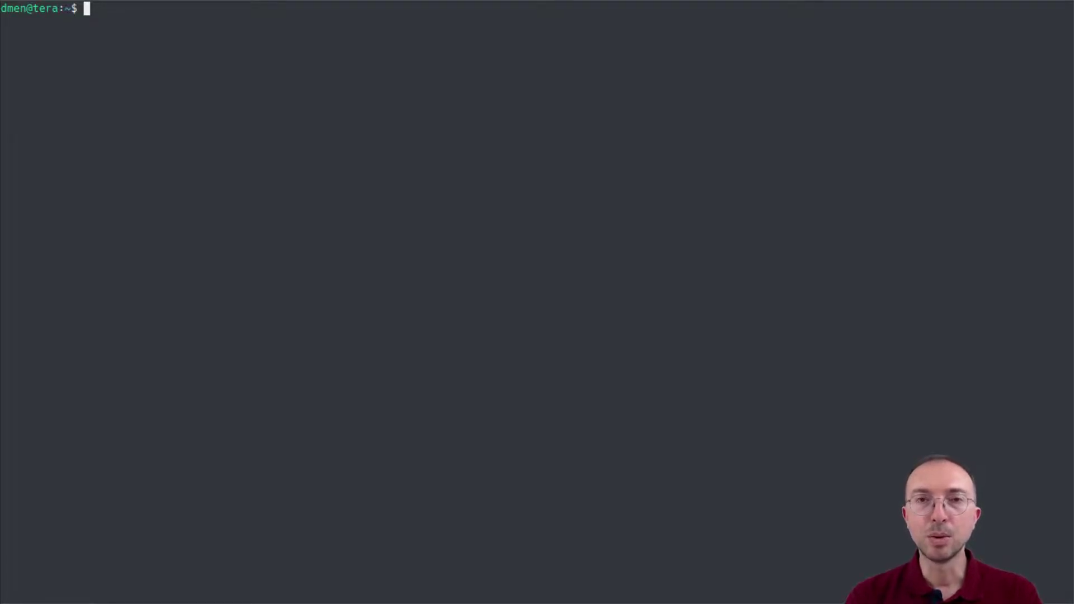
# Step: Try to connect over SSH as ubuntu to 3.82.242.22 using the private key file ~/Downloads/20190527.pem
pyautogui.write('ssh')
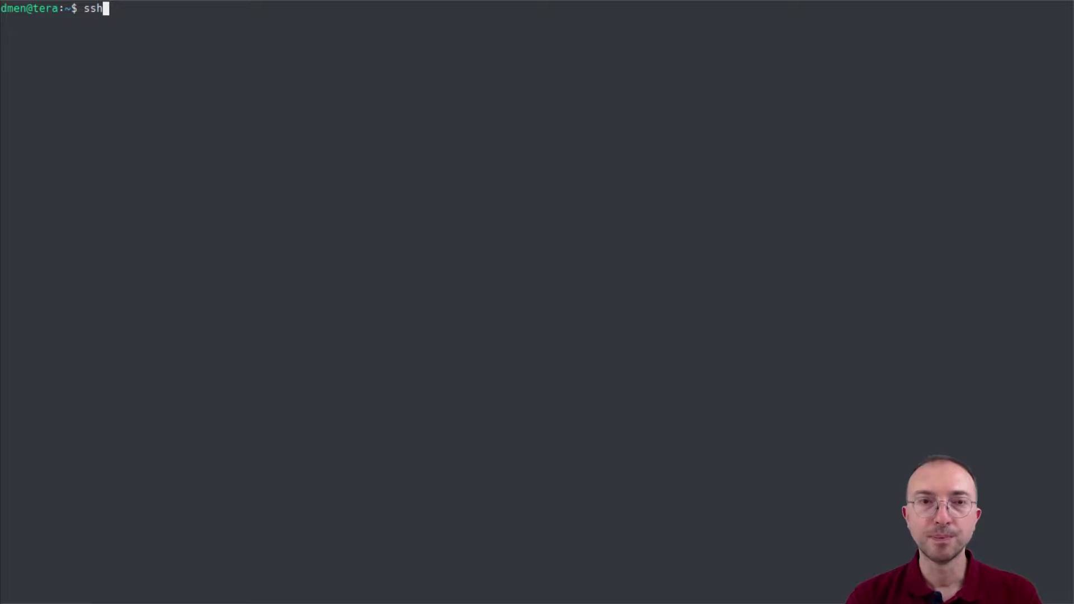
pyautogui.write('-')
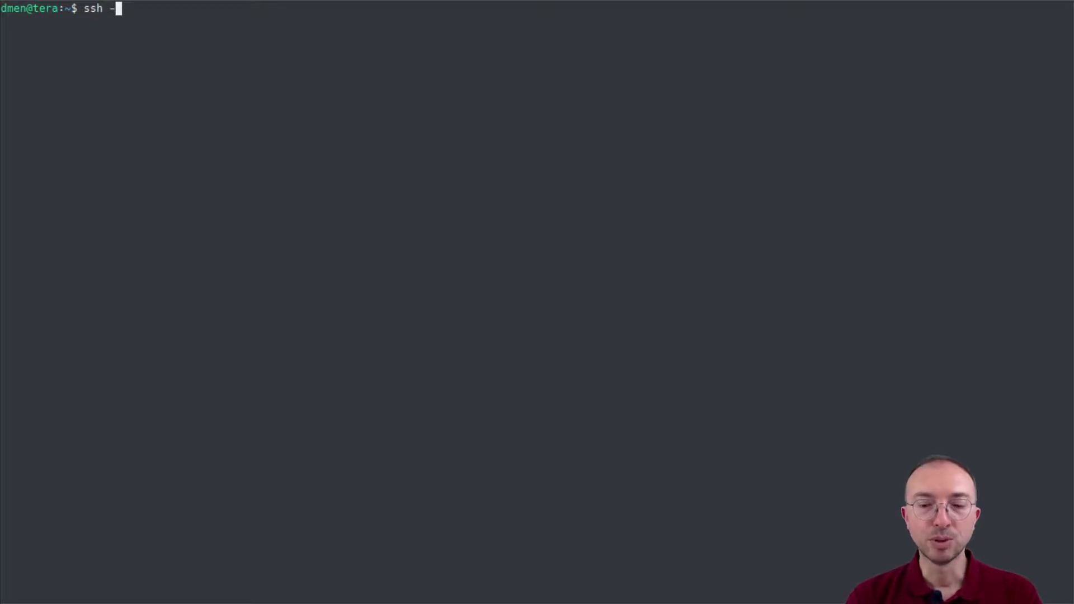
pyautogui.write('i')
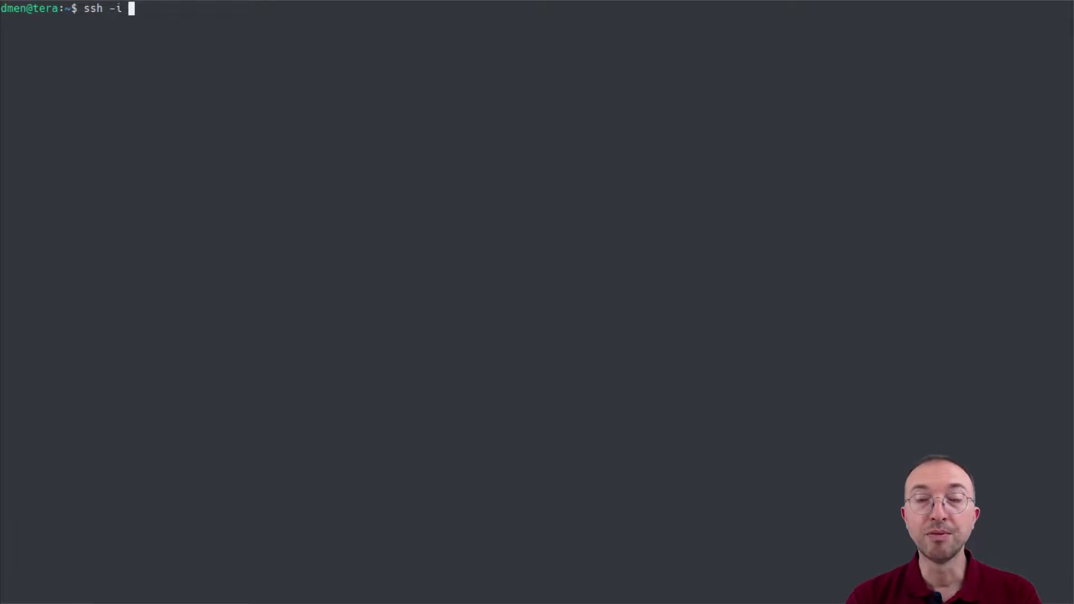
pyautogui.write(' ~/Down')
pyautogui.press('Tab')
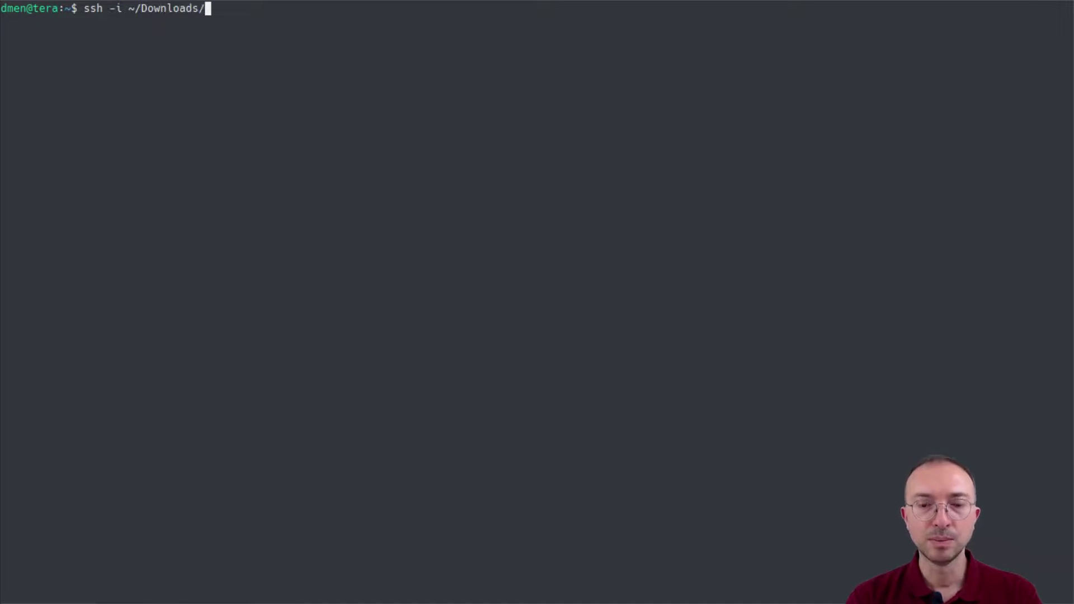
pyautogui.write('20')
pyautogui.press('Tab')
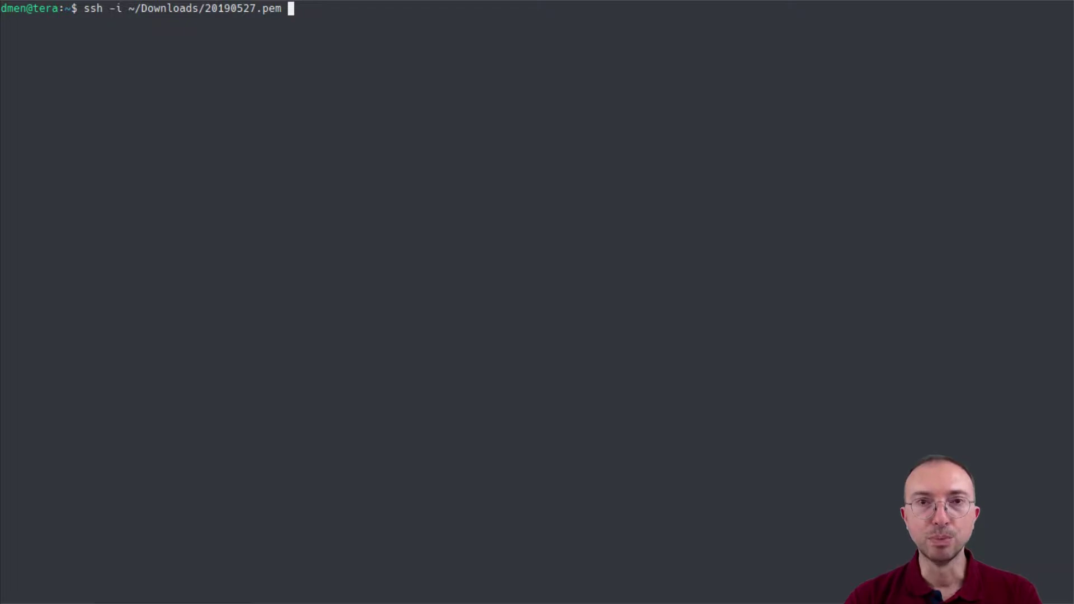
pyautogui.write('ubun')
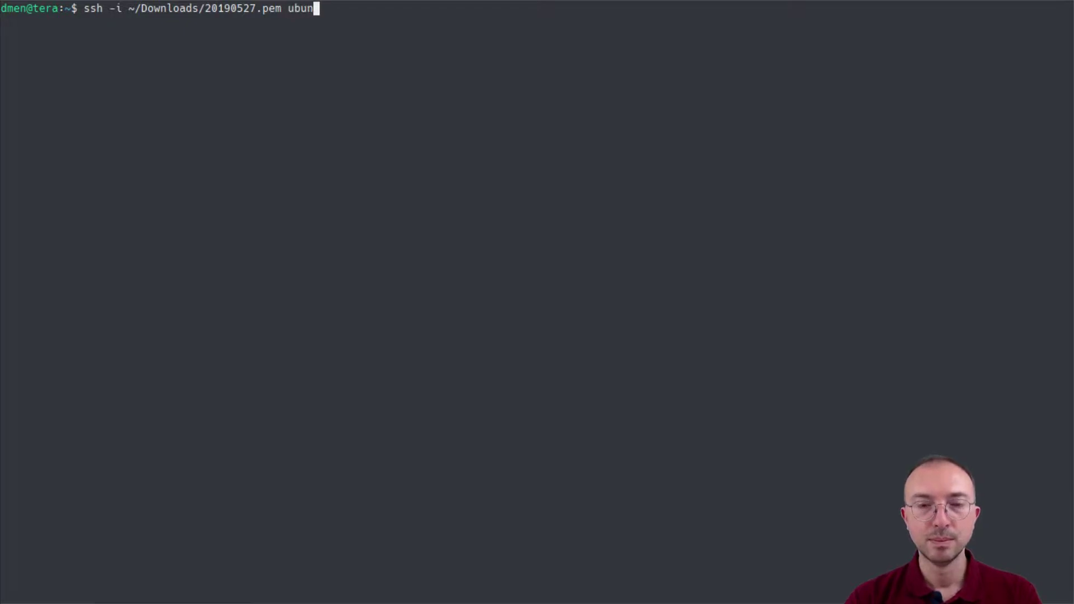
pyautogui.write('tu@')
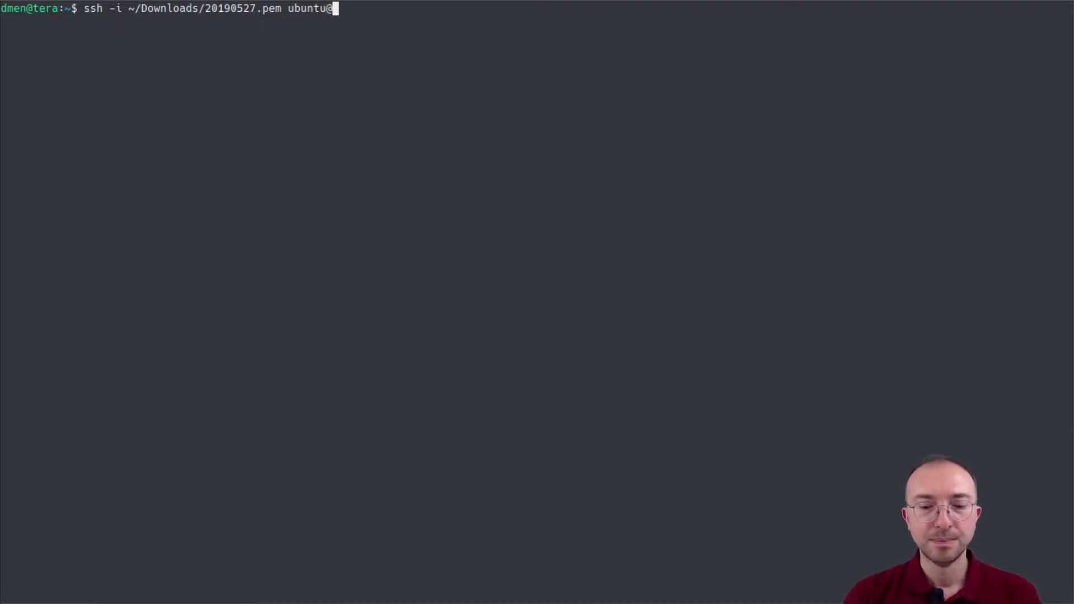
pyautogui.hotkey('ctrl', 'shift', 'v')
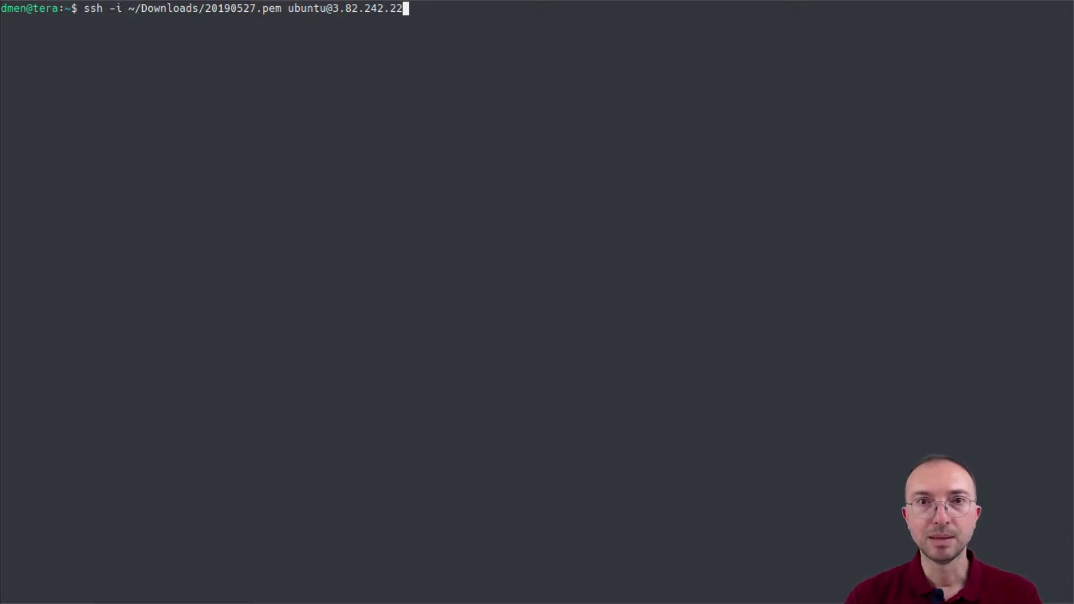
pyautogui.press('Return')
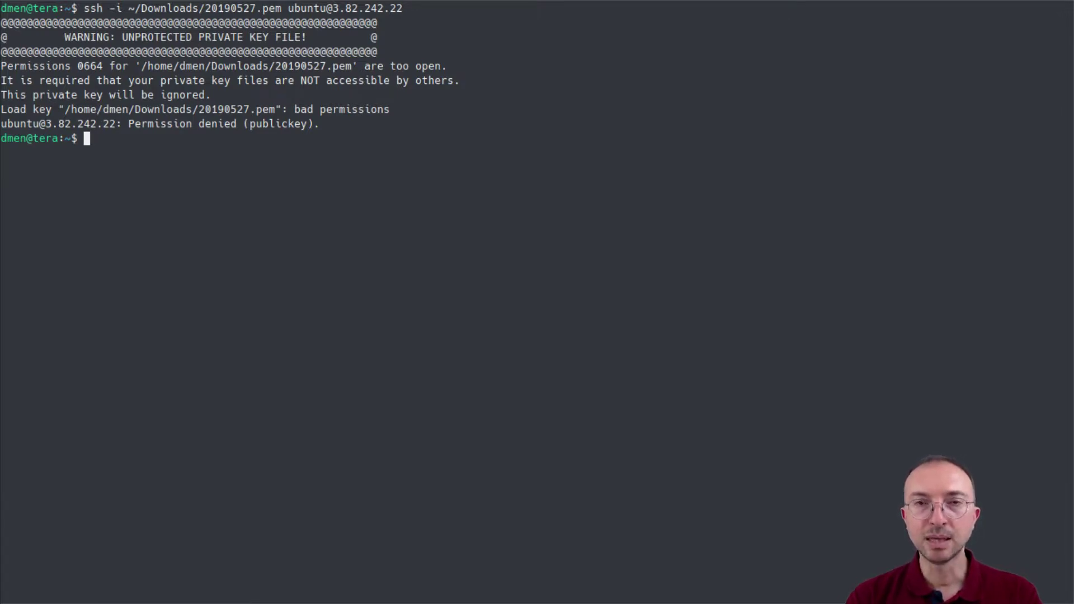
# Step: List the contents of ~/Downloads in long format to check the private key file's permissions
pyautogui.write('ls')
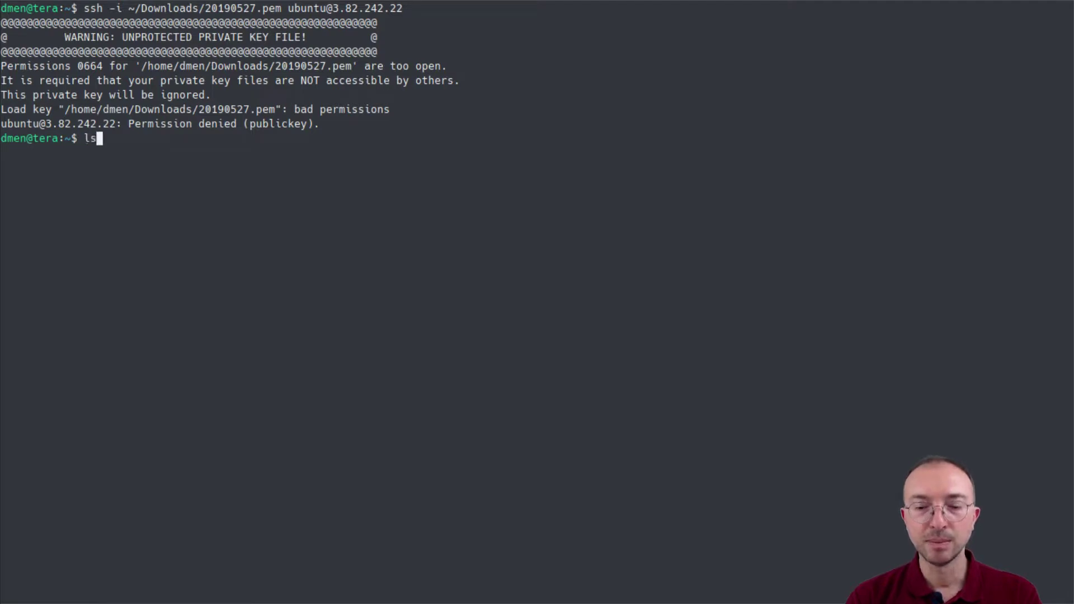
pyautogui.write(' -l ~/Down')
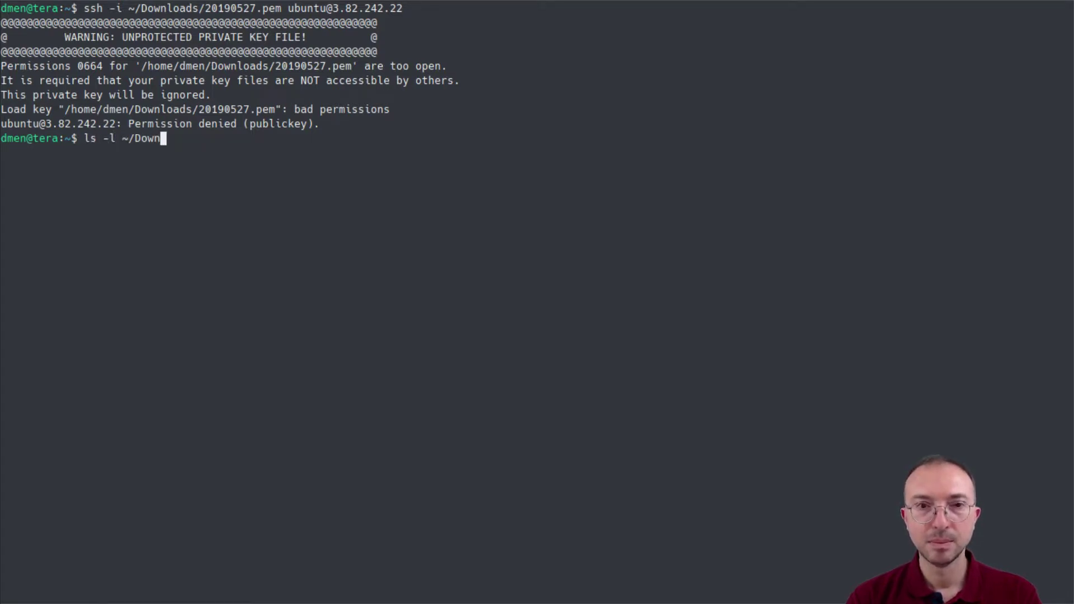
pyautogui.press('Tab')
pyautogui.press('Return')
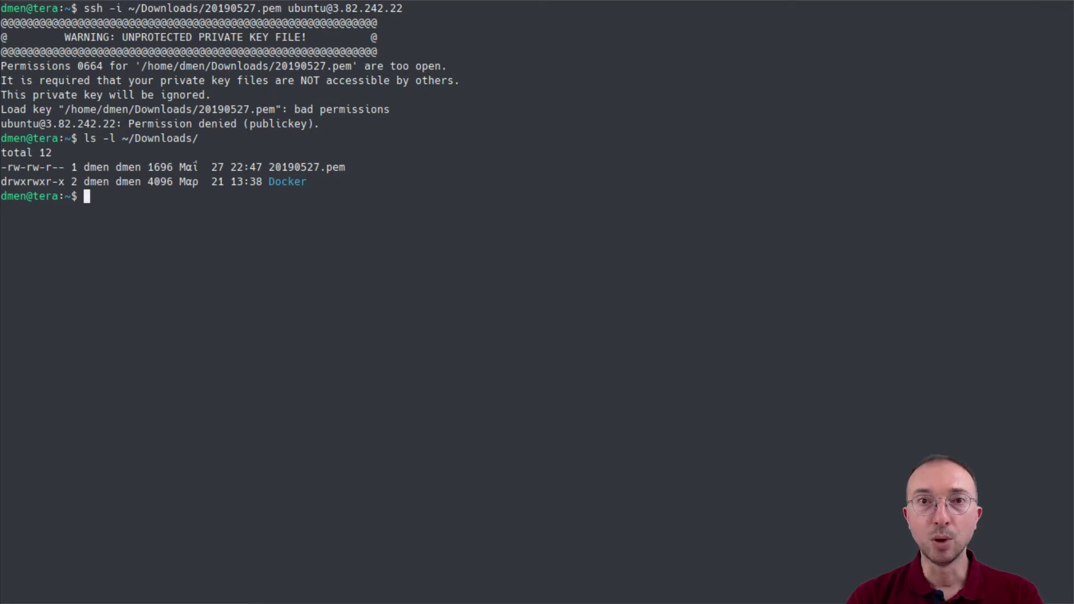
# Step: Set the permissions of the private key file ~/Downloads/20190527.pem to 400 with chmod
pyautogui.write('ch')
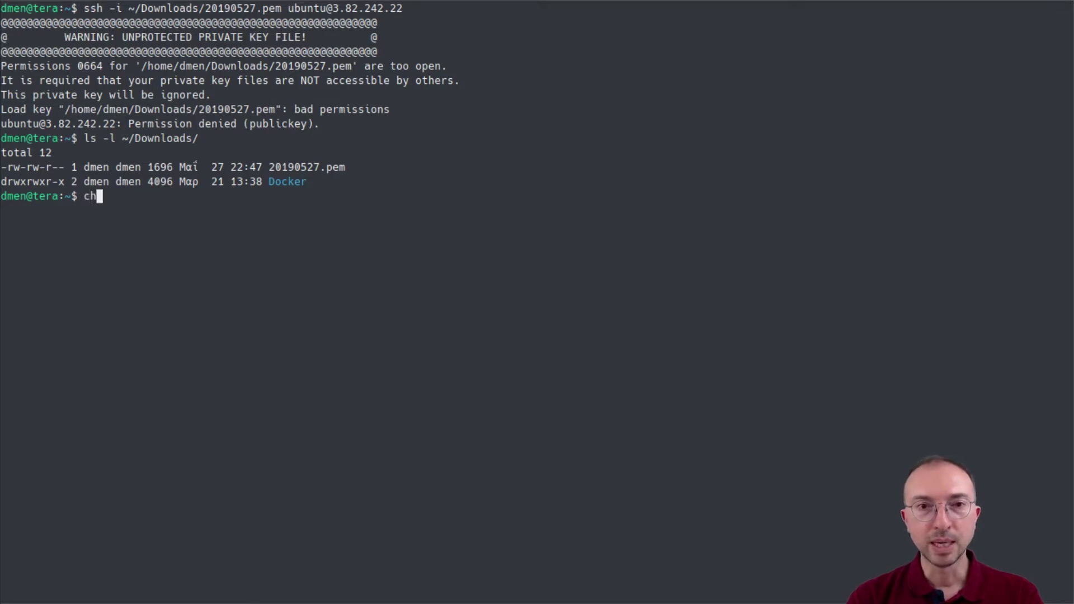
pyautogui.write('mod ')
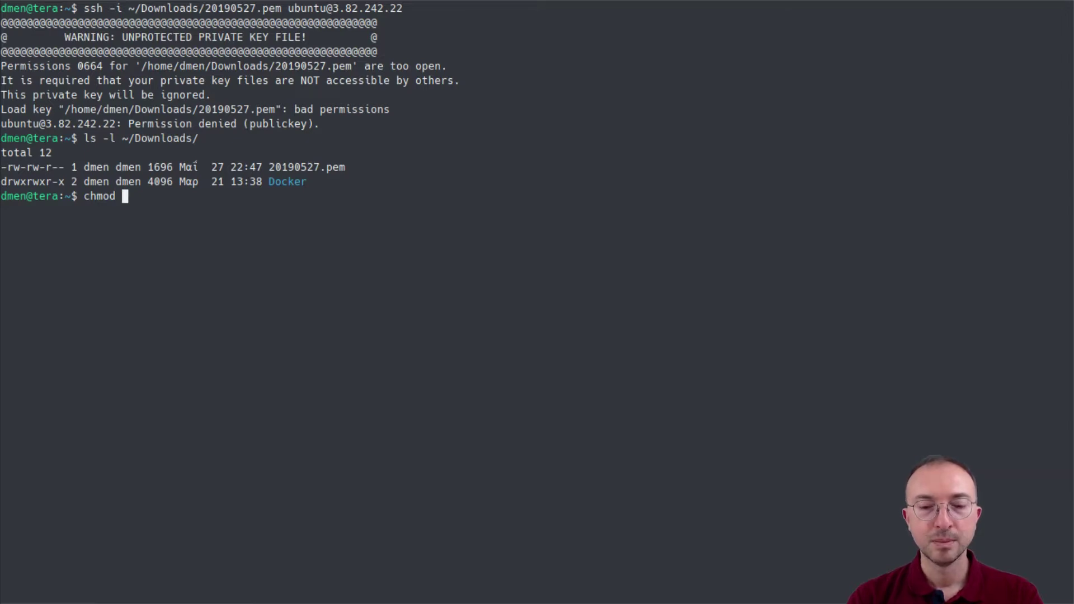
pyautogui.write('4')
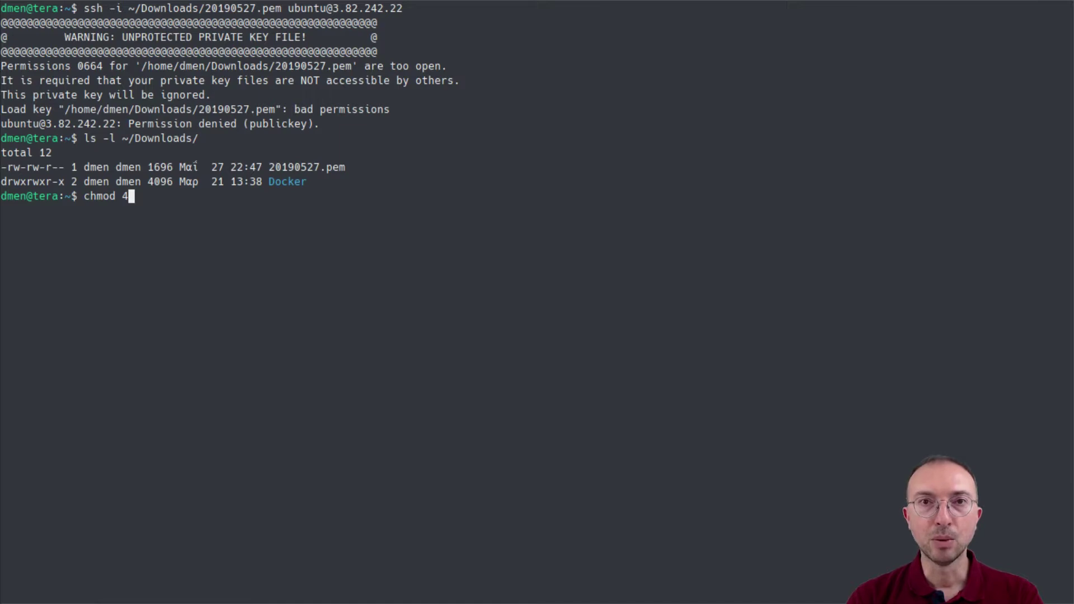
pyautogui.write('0')
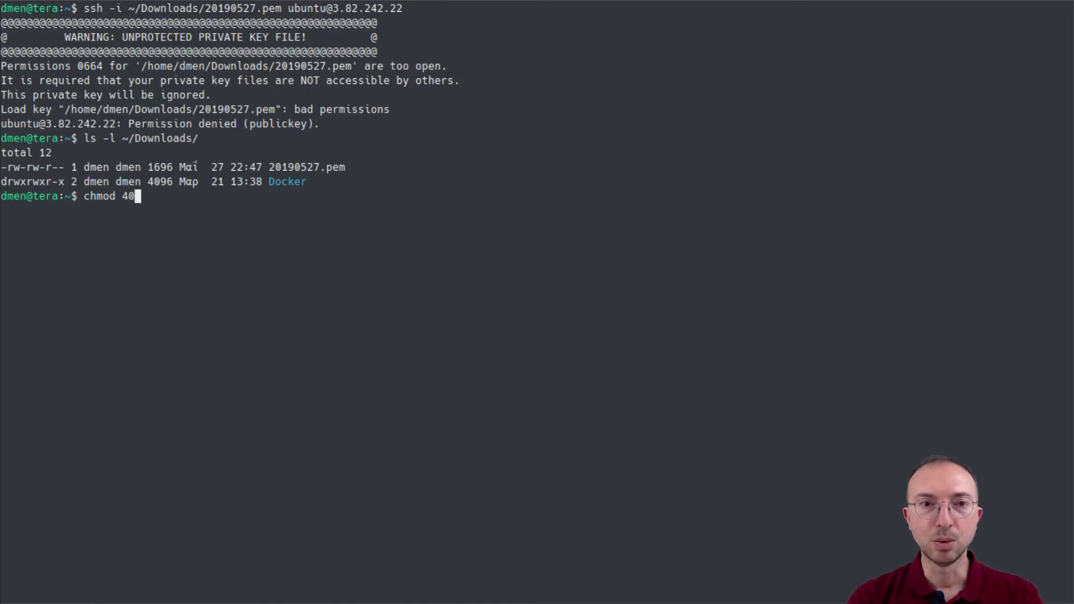
pyautogui.write('0')
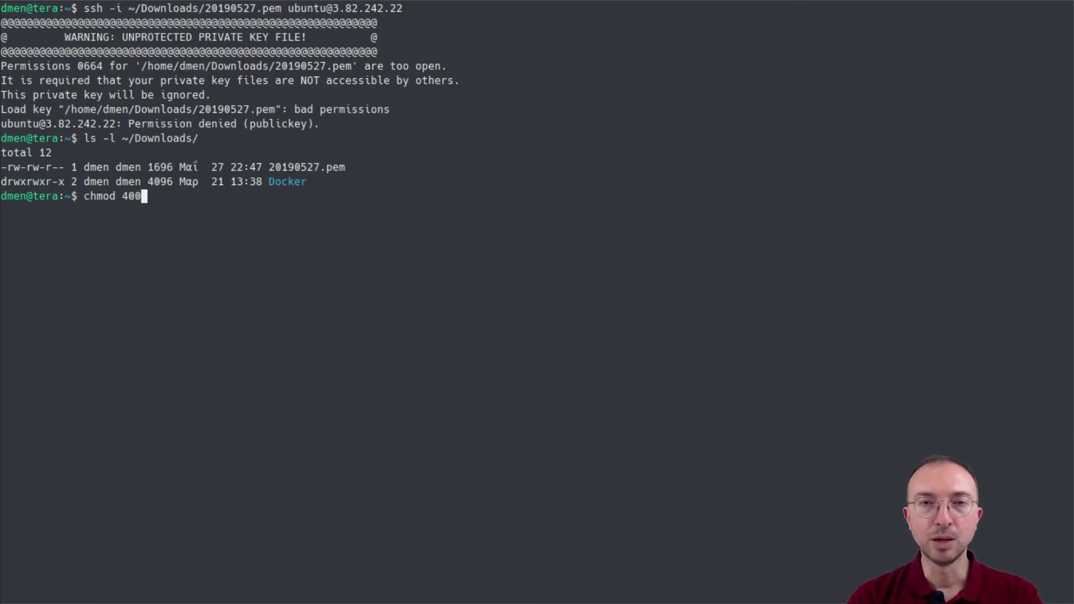
pyautogui.write(' ~/Down')
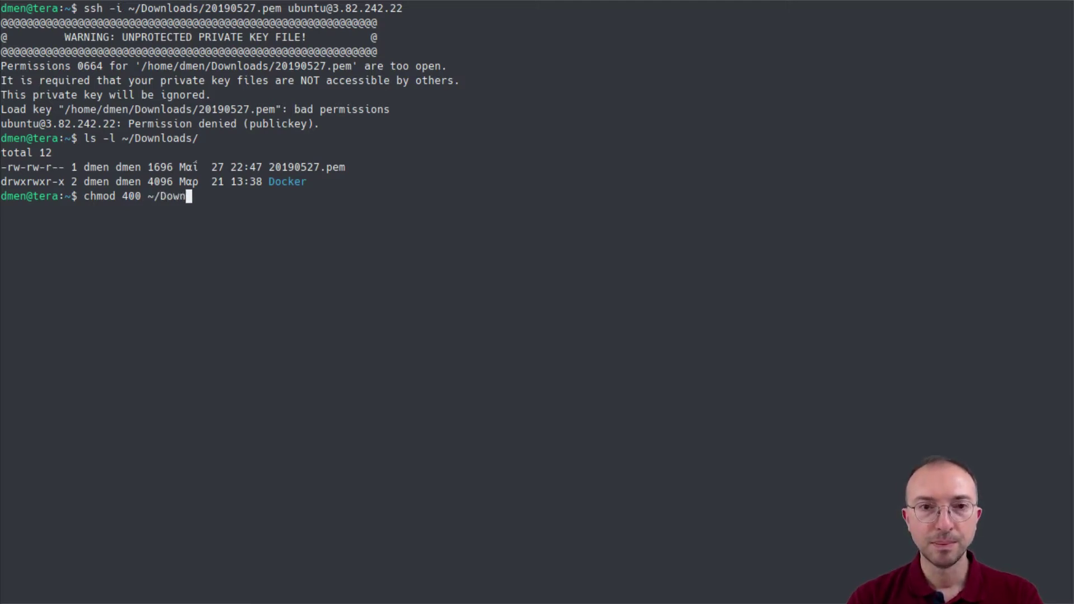
pyautogui.press('Tab')
pyautogui.write('20')
pyautogui.press('Tab')
pyautogui.press('Return')
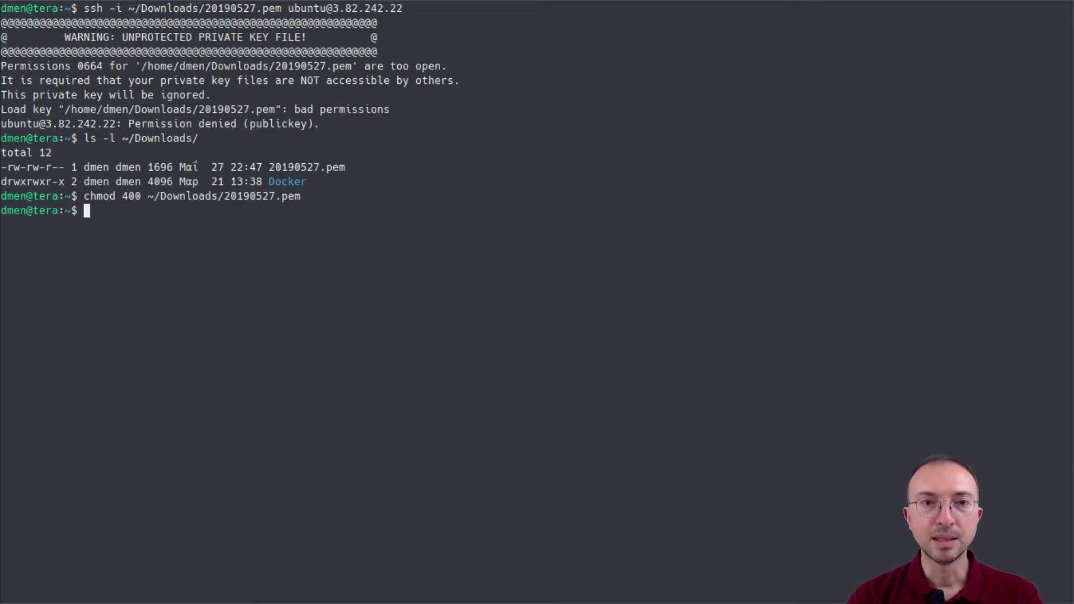
# Step: List ~/Downloads in long format again to verify the key file's changed permissions
pyautogui.press('Up')
pyautogui.press('Up')
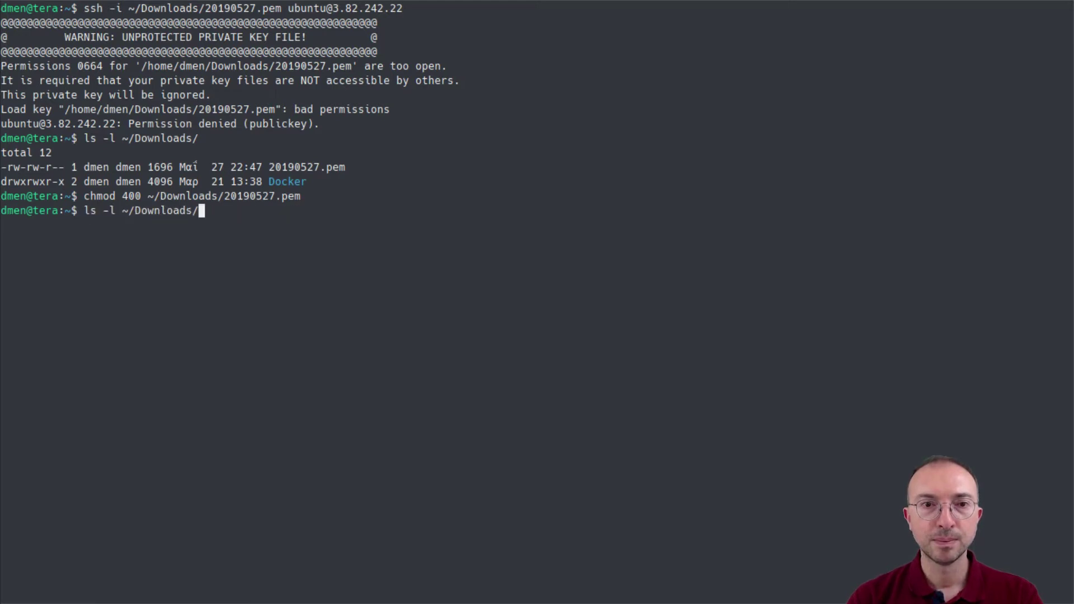
pyautogui.press('Return')
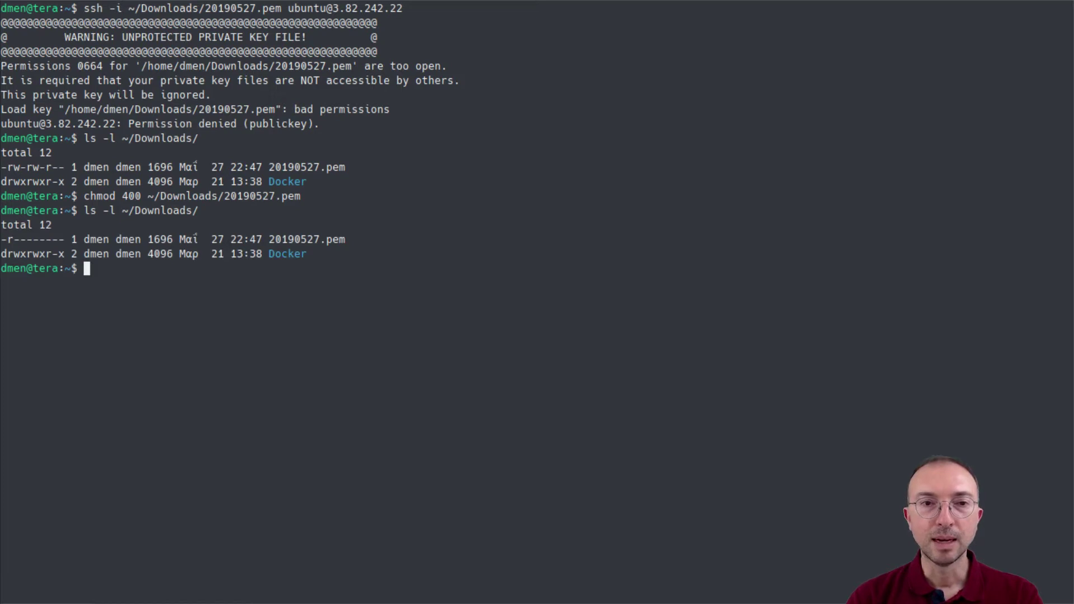
# Step: Rerun the earlier SSH command to connect as ubuntu to 3.82.242.22 with the 20190527.pem key
pyautogui.press('Up')
pyautogui.press('Up')
pyautogui.press('Up')
pyautogui.press('Up')
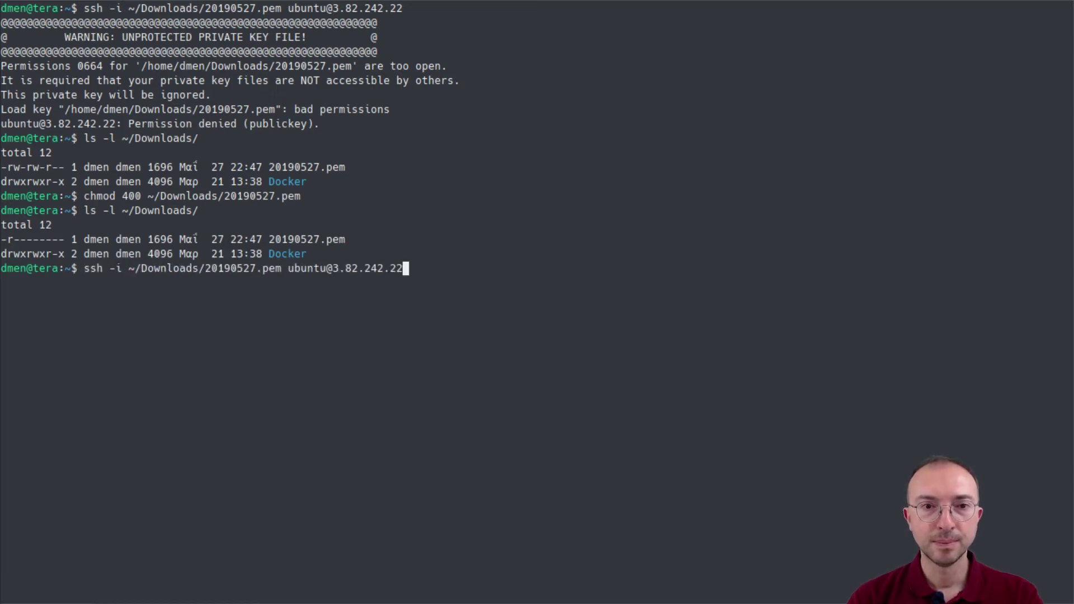
pyautogui.press('Return')
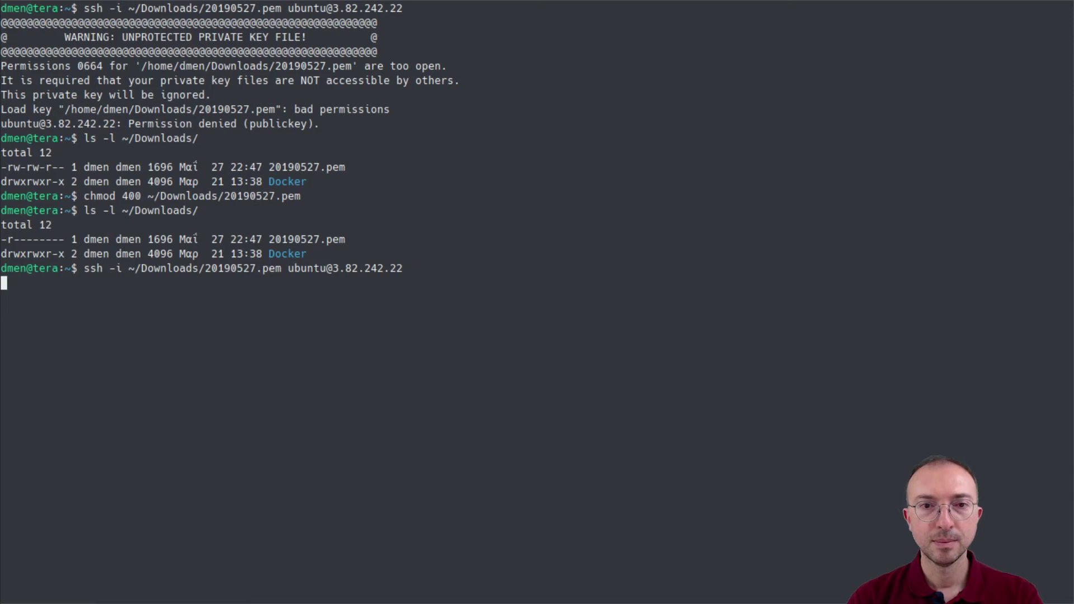